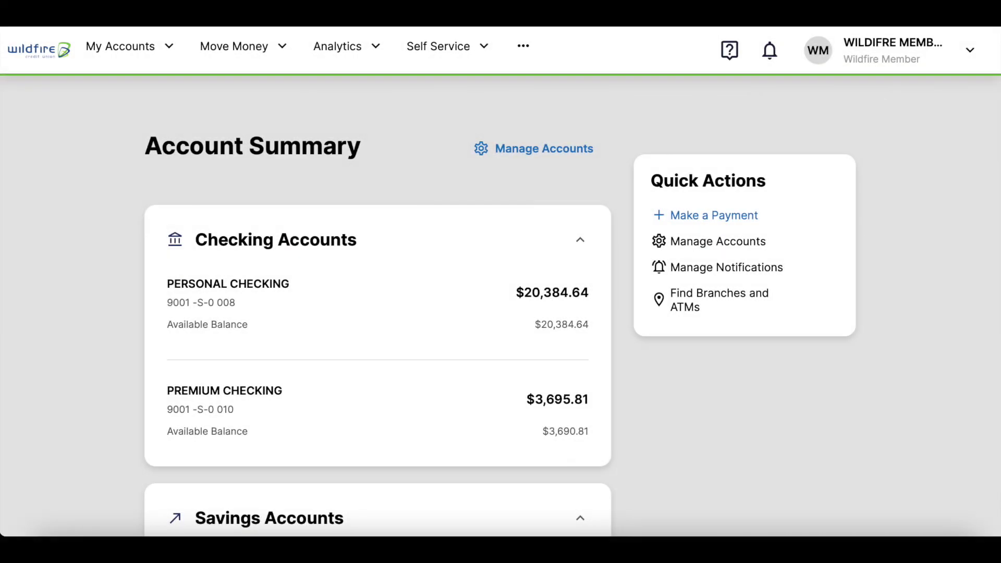
scroll(570, 368, "down", 3)
scroll(569, 369, "down", 3)
scroll(569, 369, "down", 3)
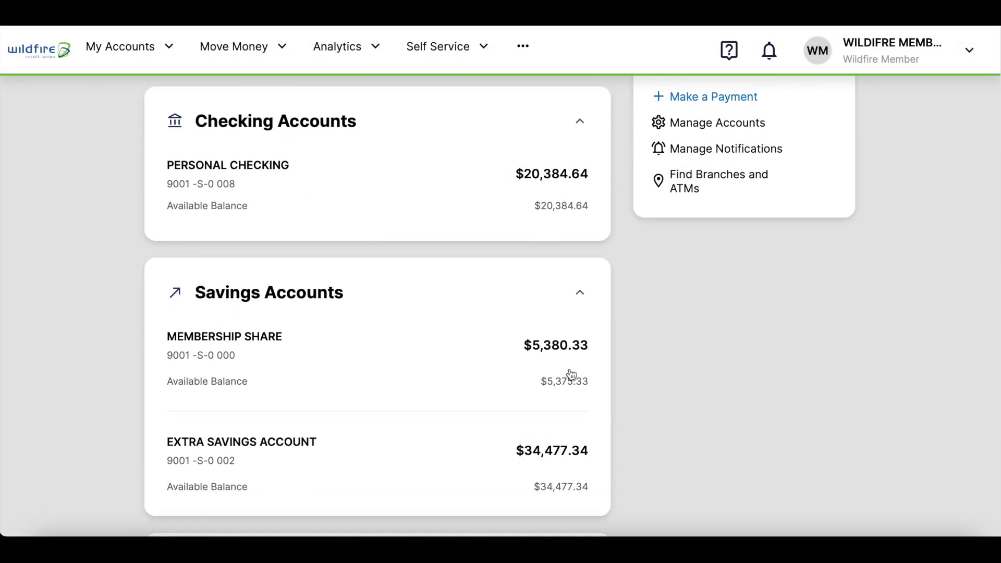
scroll(570, 369, "down", 3)
scroll(570, 375, "down", 3)
scroll(571, 375, "down", 2)
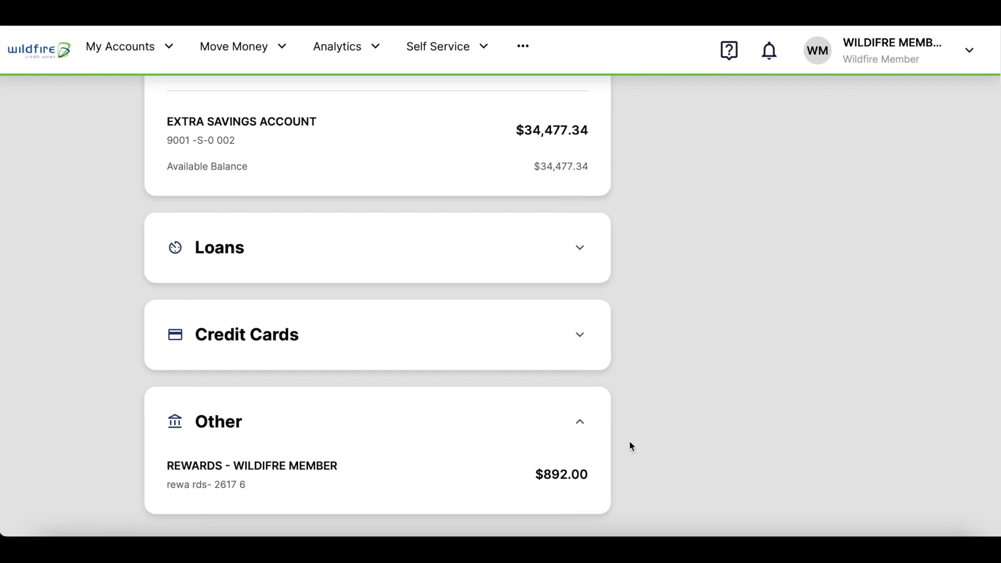
left_click(440, 479)
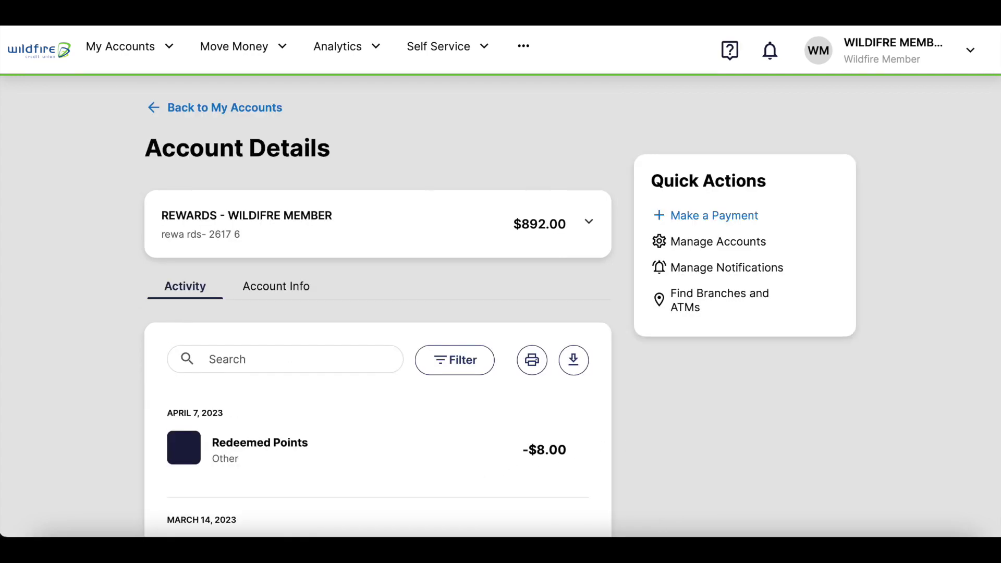
scroll(670, 400, "down", 2)
scroll(671, 399, "down", 2)
scroll(671, 399, "down", 3)
scroll(671, 399, "down", 2)
scroll(672, 399, "up", 5)
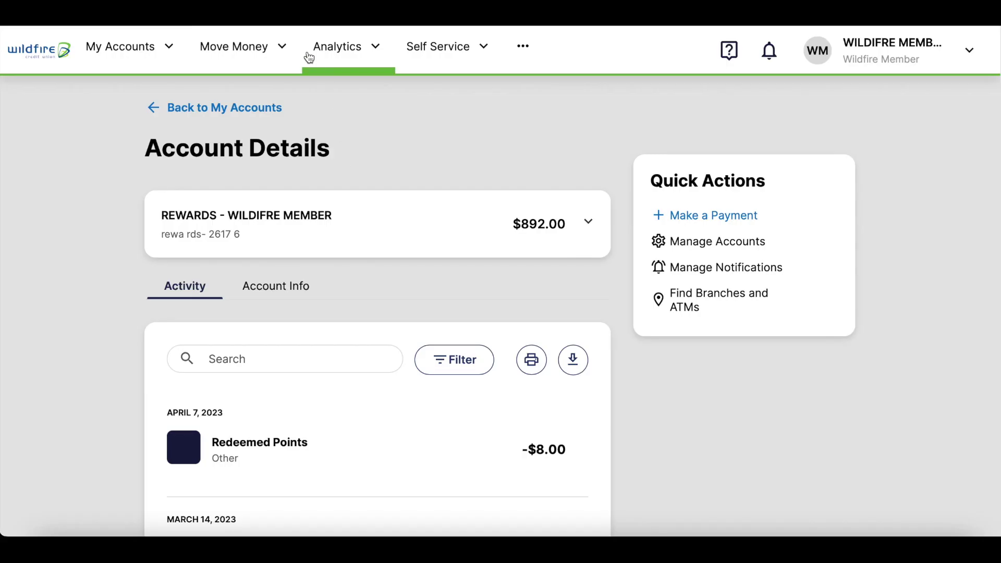
Step: Start a Make a Transfer from REWARDS - WILDFIRE MEMBER to the Membership Share account
left_click(265, 46)
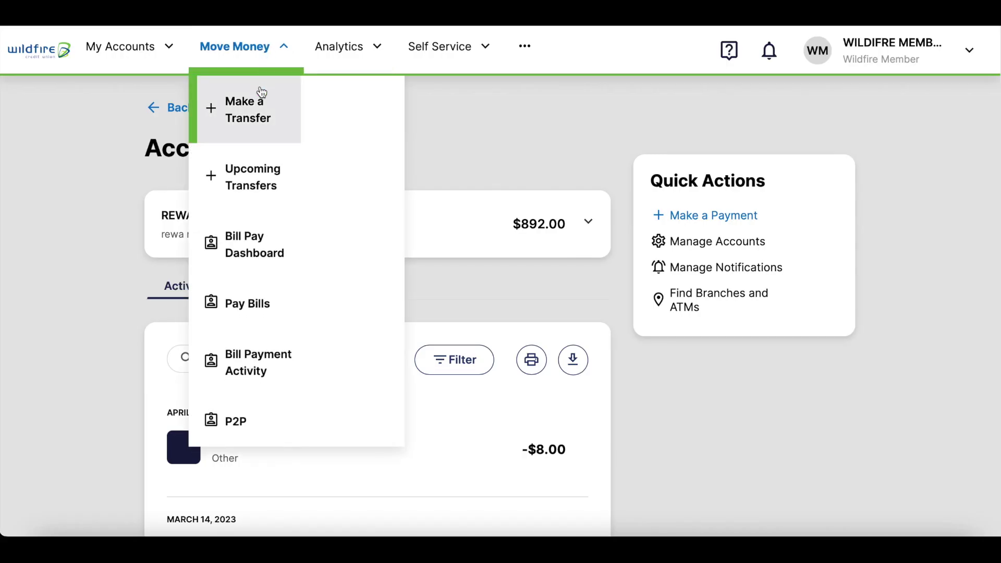
left_click(242, 115)
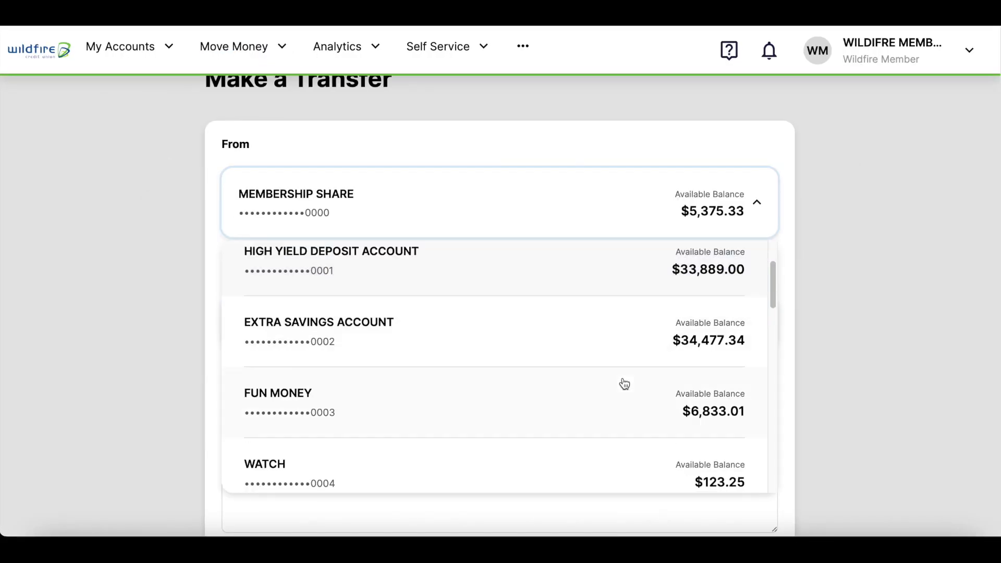
scroll(624, 383, "down", 3)
scroll(624, 383, "down", 3)
scroll(625, 384, "down", 3)
scroll(624, 384, "down", 3)
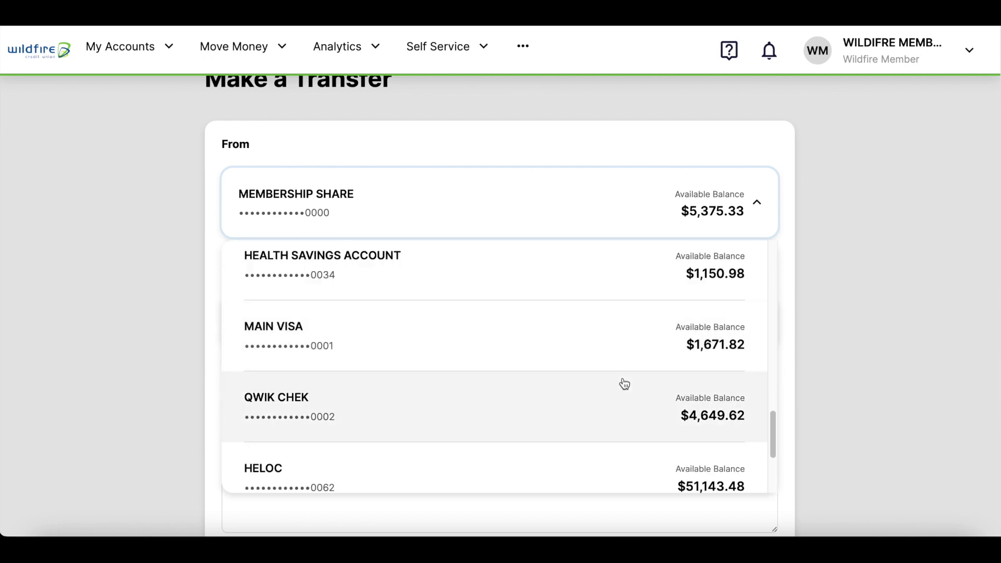
scroll(625, 384, "down", 2)
scroll(624, 384, "down", 2)
scroll(610, 422, "down", 2)
left_click(593, 454)
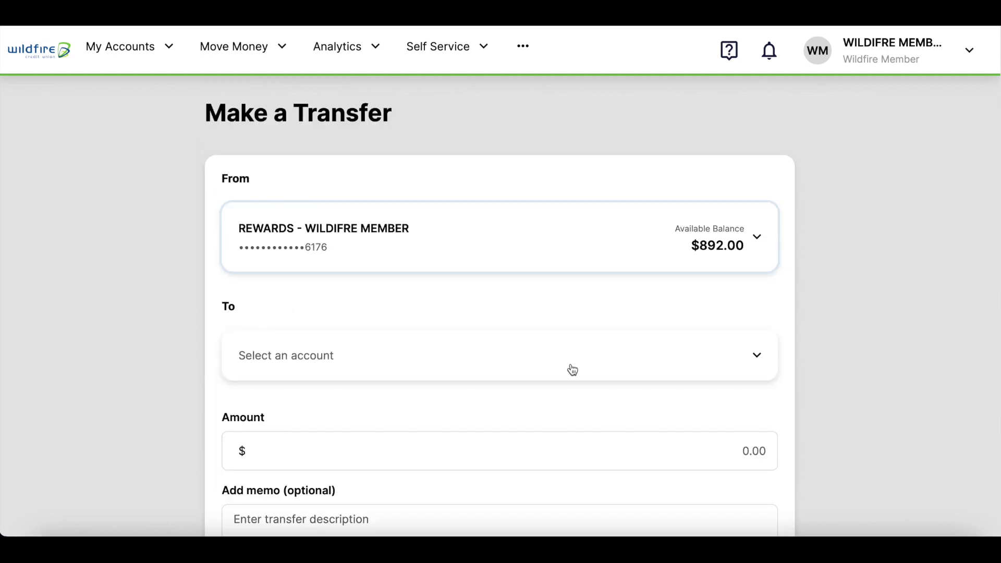
left_click(571, 355)
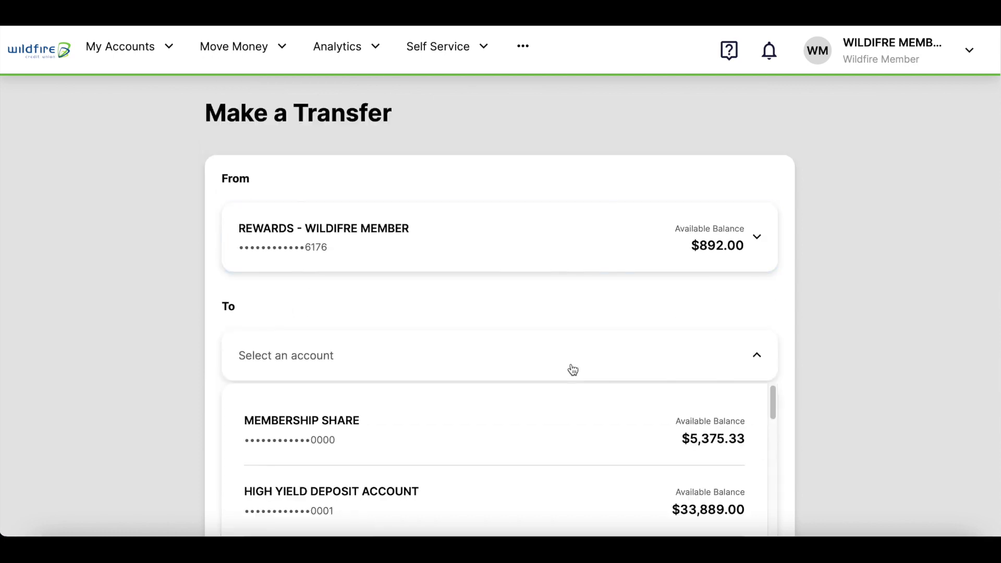
left_click(435, 438)
scroll(435, 438, "down", 5)
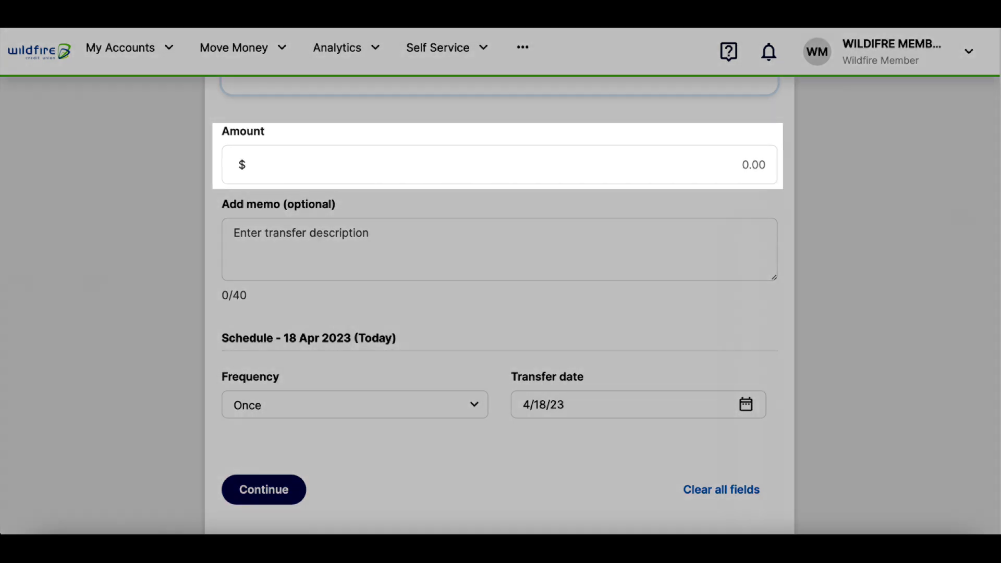
type("1")
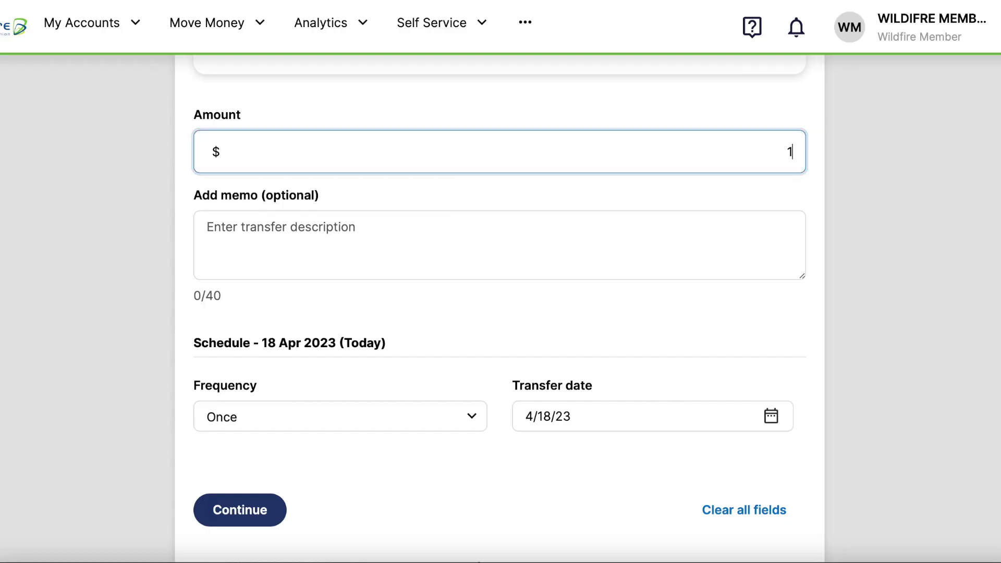
type("92.00")
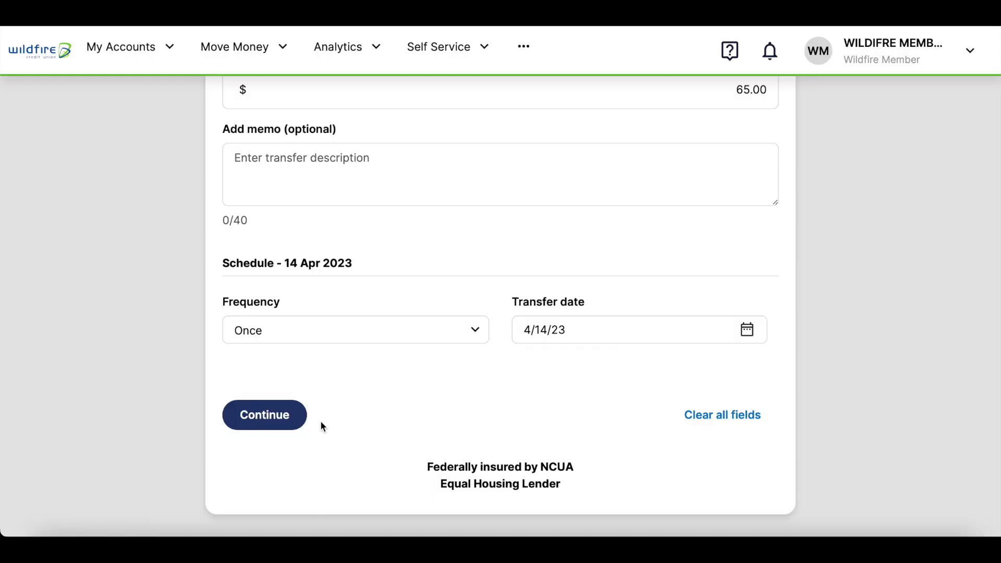
Step: Review the USD192.00 Rewards-to-Membership Share transfer, then submit it
left_click(265, 414)
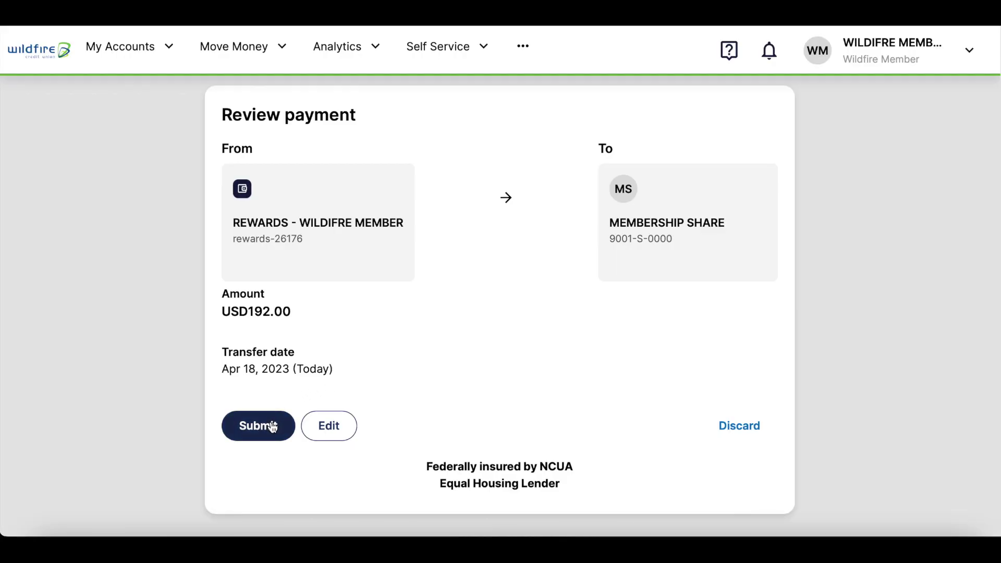
left_click(272, 426)
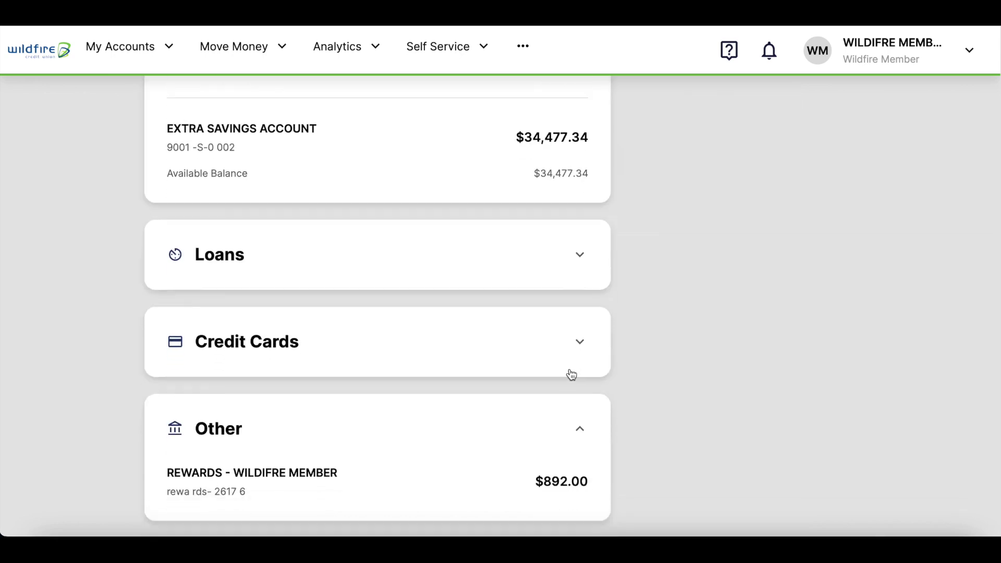
Step: Start another Make a Transfer with REWARDS - WILDFIRE MEMBER as the source account
left_click(235, 46)
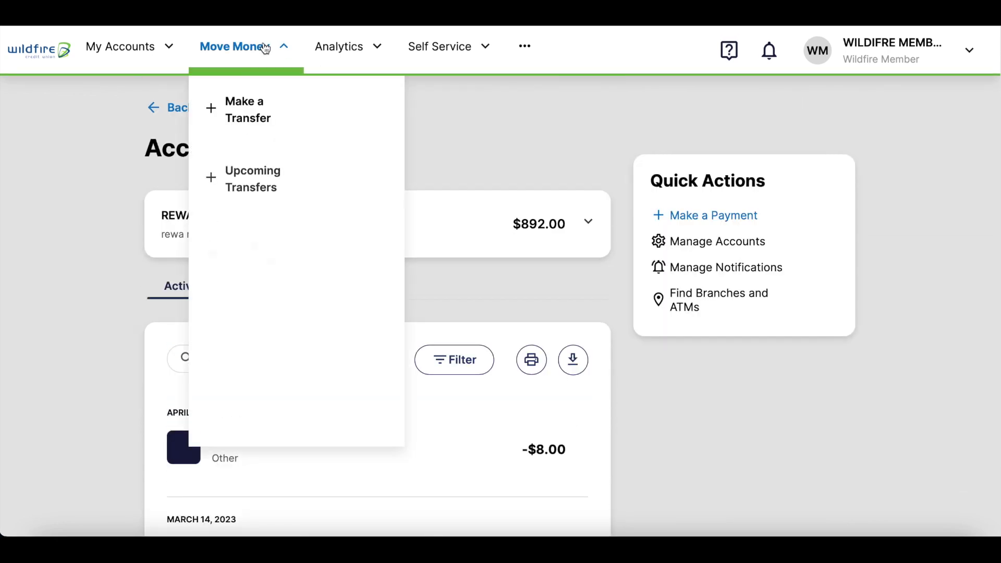
left_click(247, 102)
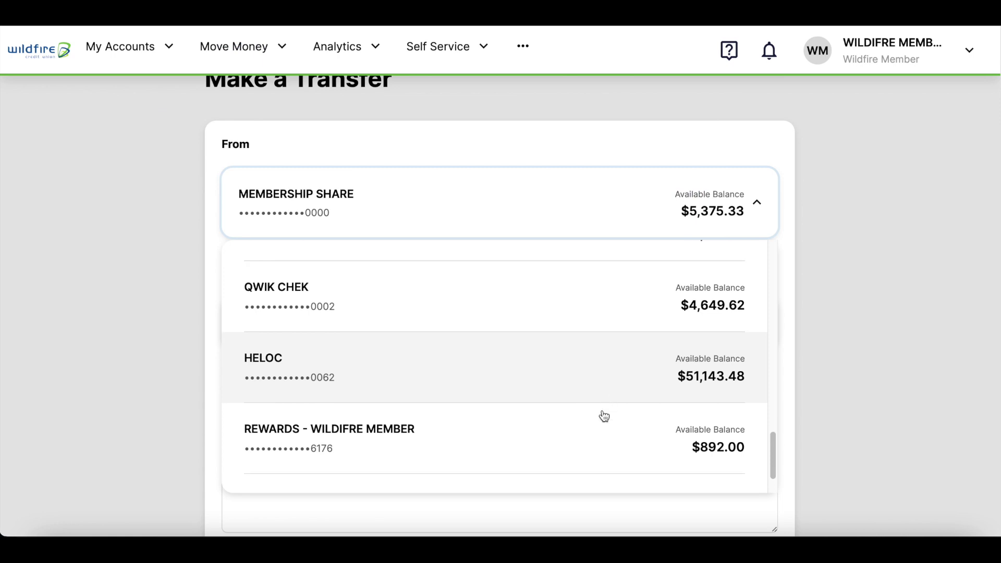
left_click(593, 452)
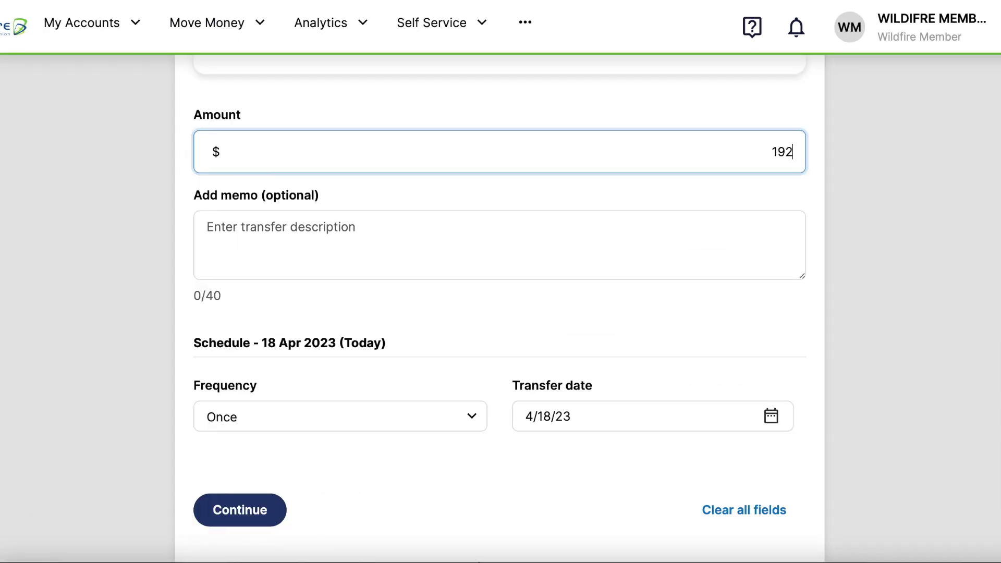
type(".00")
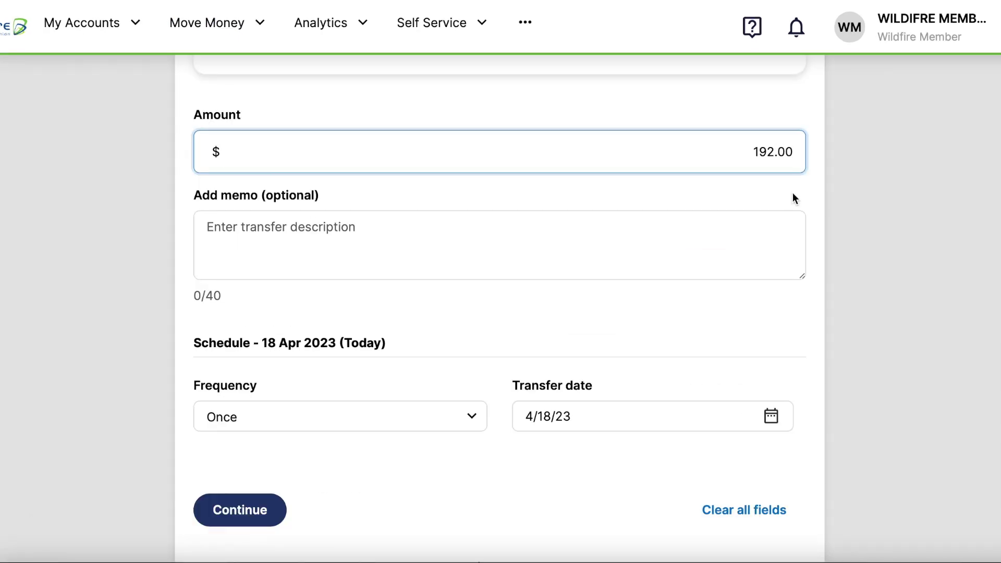